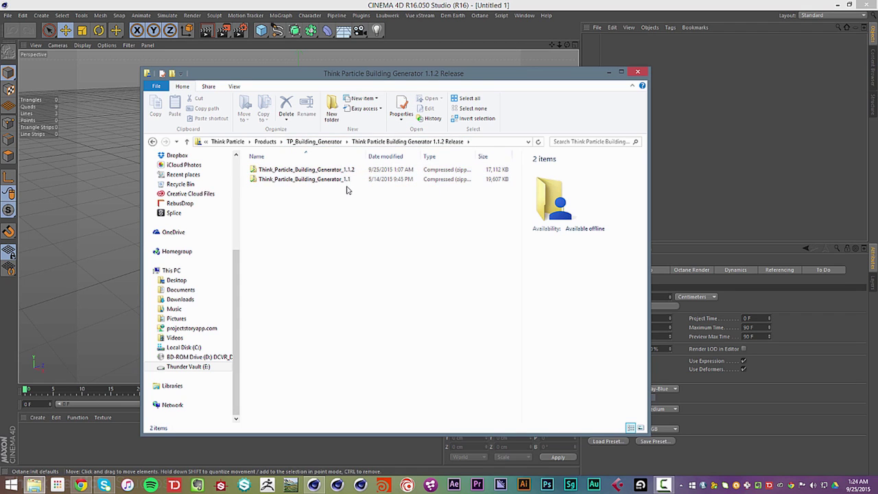
- Examine the 1.1 and 1.1.2 Think_Particle_Building_Generator archives in the release folder, and close the folder window
click(333, 180)
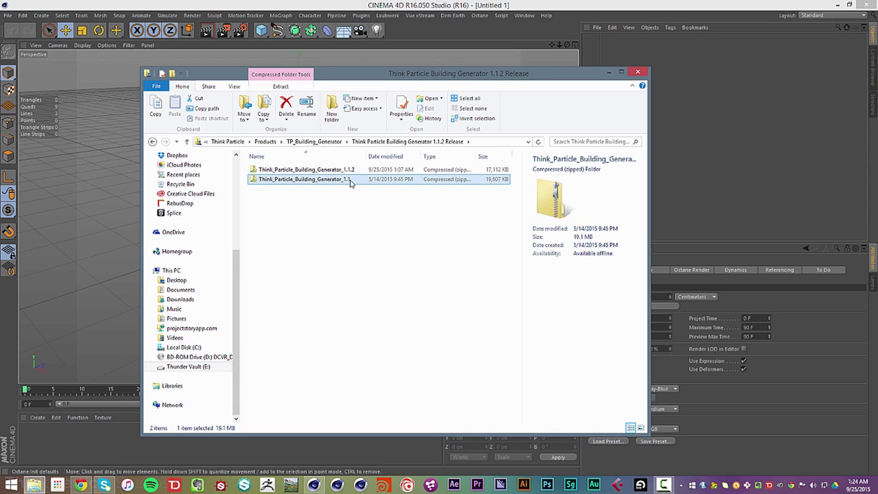
click(357, 207)
click(349, 181)
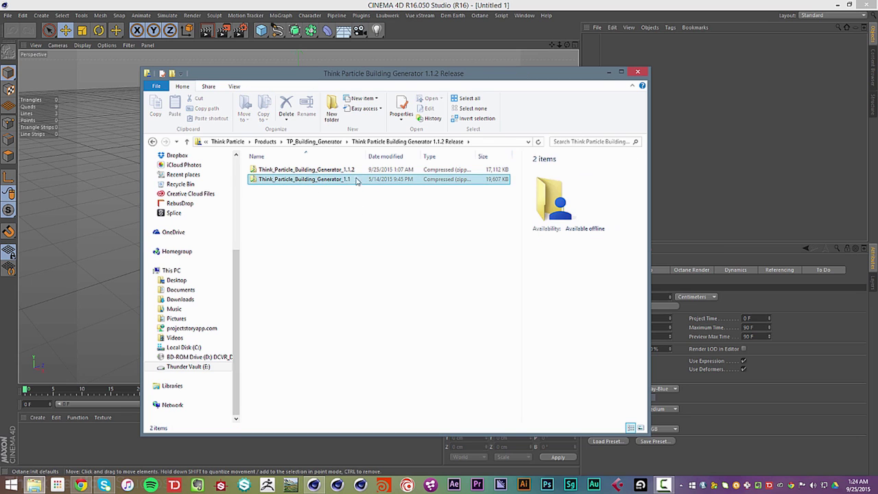
drag(372, 75, 324, 75)
click(274, 170)
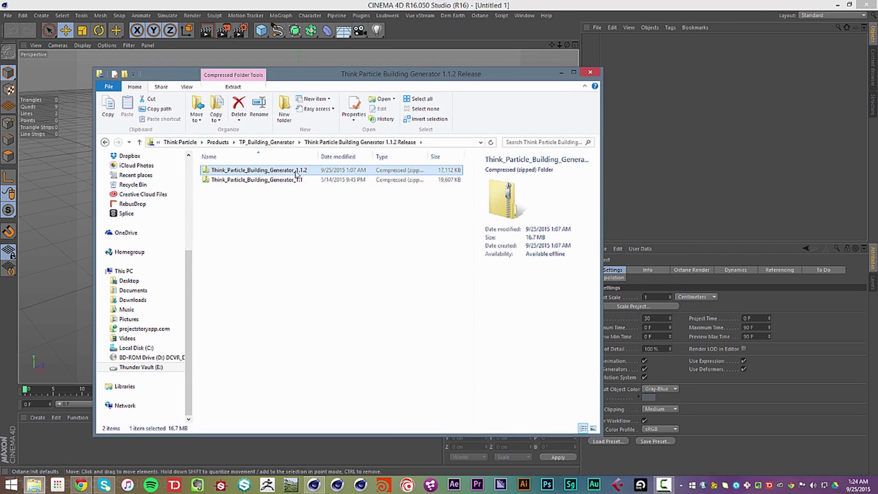
click(590, 72)
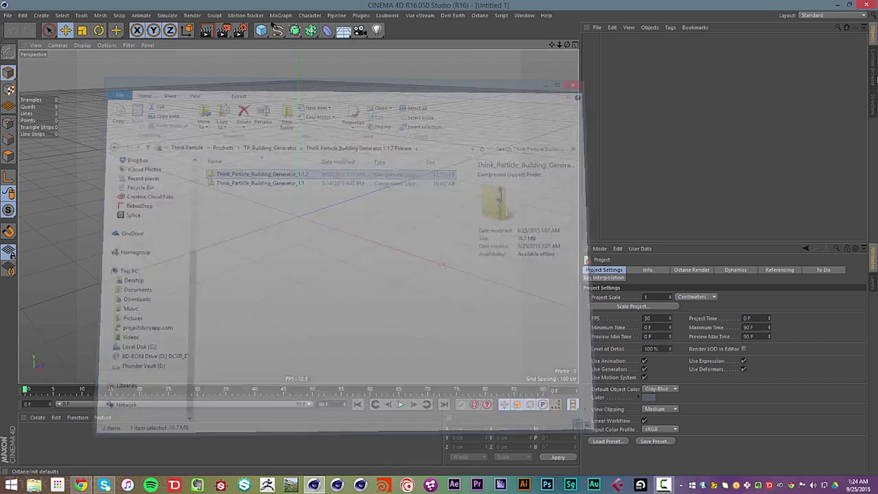
- Open an enlarged, separate Content Browser window and show the Think Particle - Building Generator 1.1.2 library
click(874, 67)
click(607, 102)
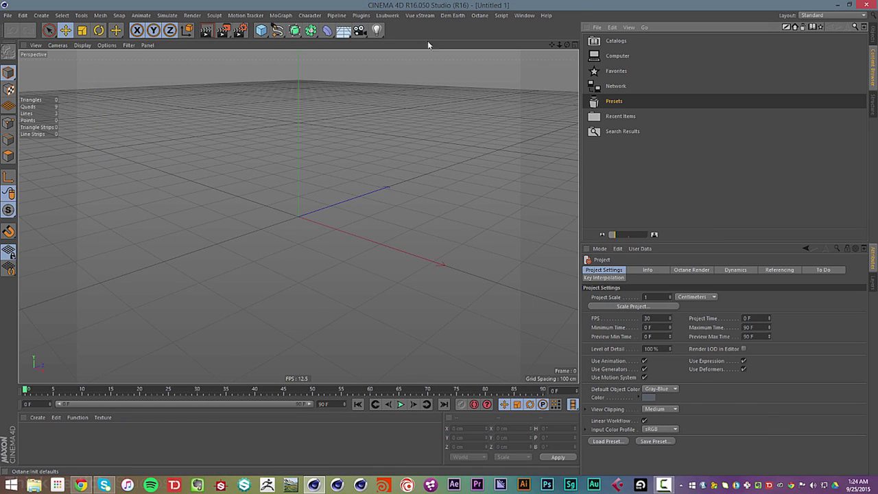
click(524, 15)
click(538, 65)
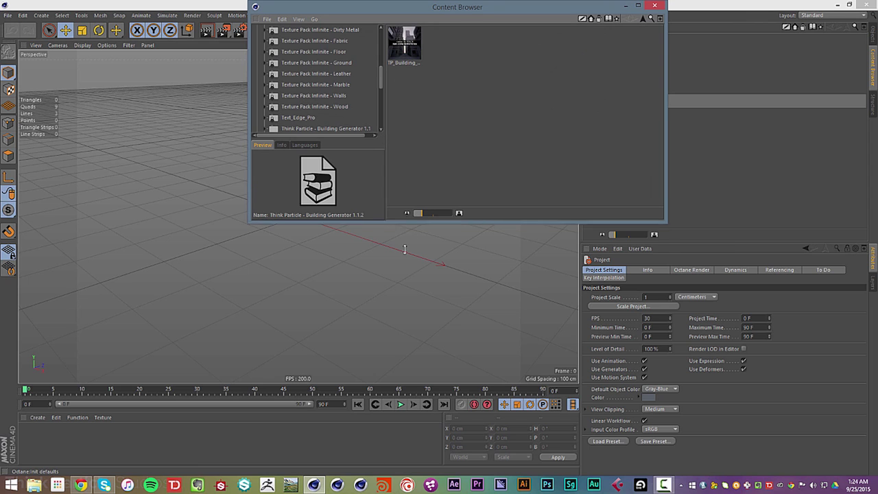
drag(404, 224, 403, 332)
click(329, 129)
click(360, 140)
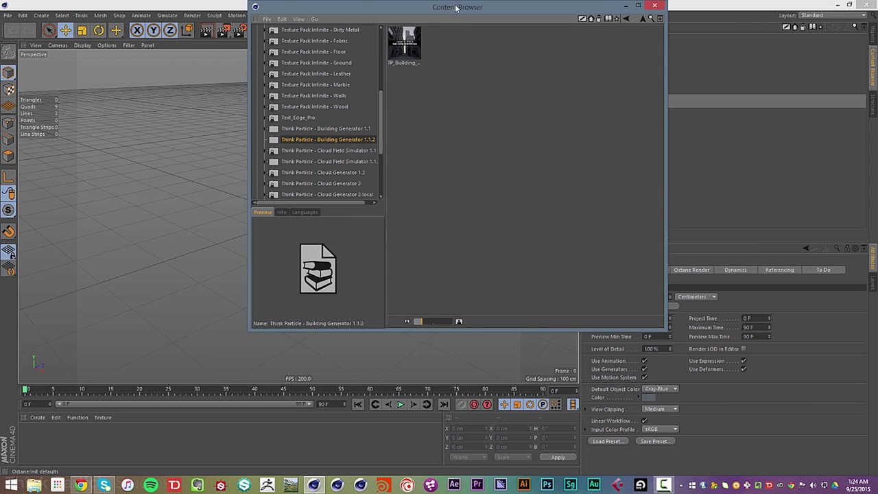
drag(456, 8, 245, 75)
- Add the TP_Building_Generator 1.1.2 preset to the scene and select the building object
click(871, 34)
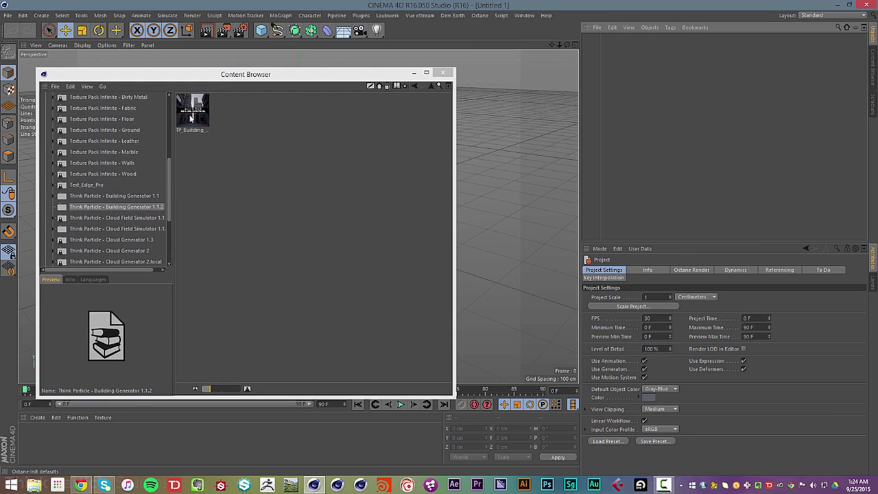
drag(191, 115, 663, 122)
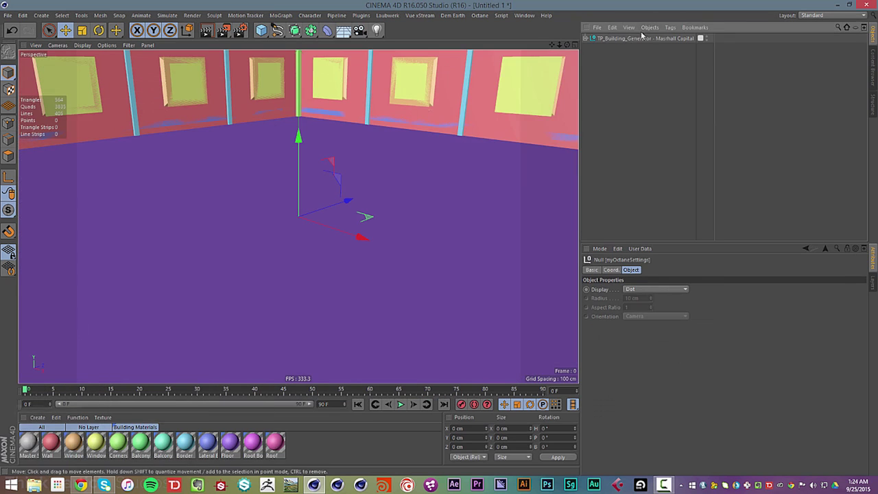
click(642, 39)
drag(559, 45, 473, 45)
scroll(300, 216, down, 2)
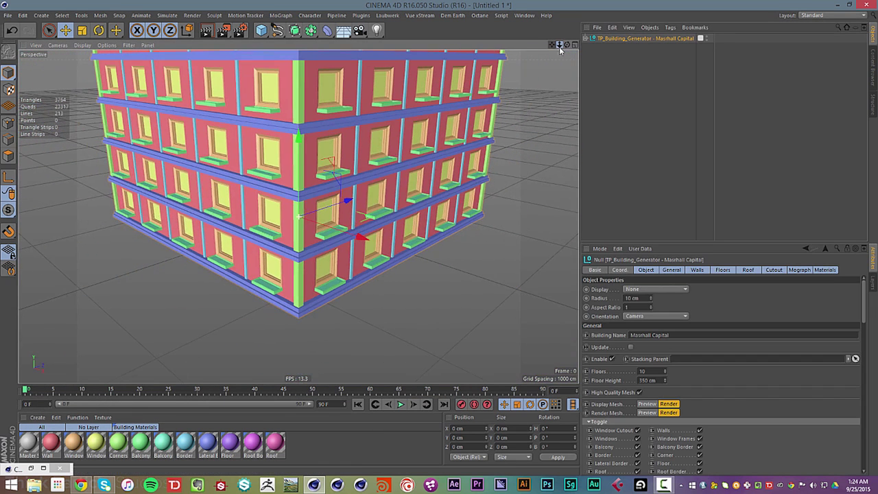
- Show the building generator's wall settings and examine the whole building from above
click(697, 269)
drag(551, 45, 480, 45)
drag(564, 47, 553, 48)
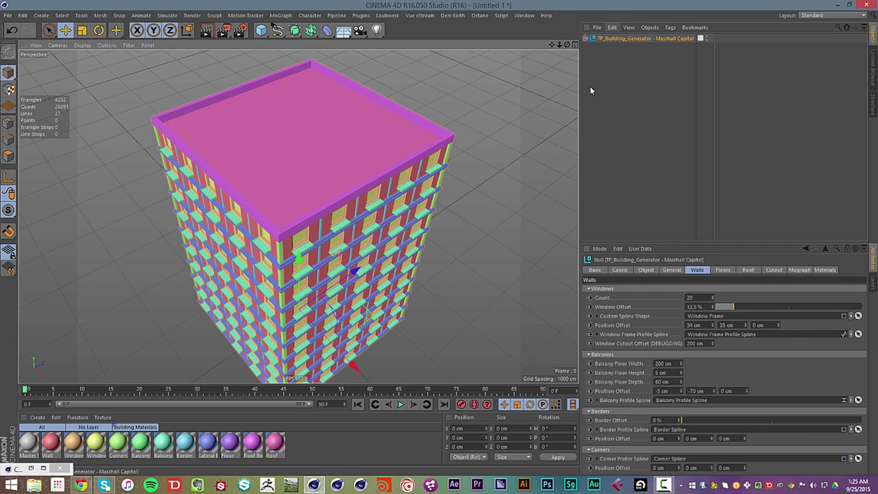
alt+drag(272, 209, 284, 213)
alt+right_drag(284, 208, 240, 212)
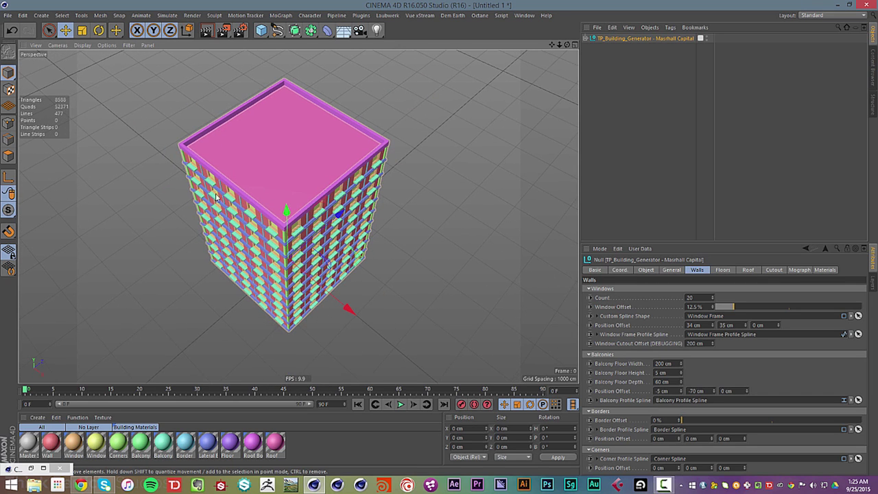
mouse_move(268, 241)
alt+mouse_down()
mouse_move(268, 218)
mouse_move(277, 252)
alt+mouse_up()
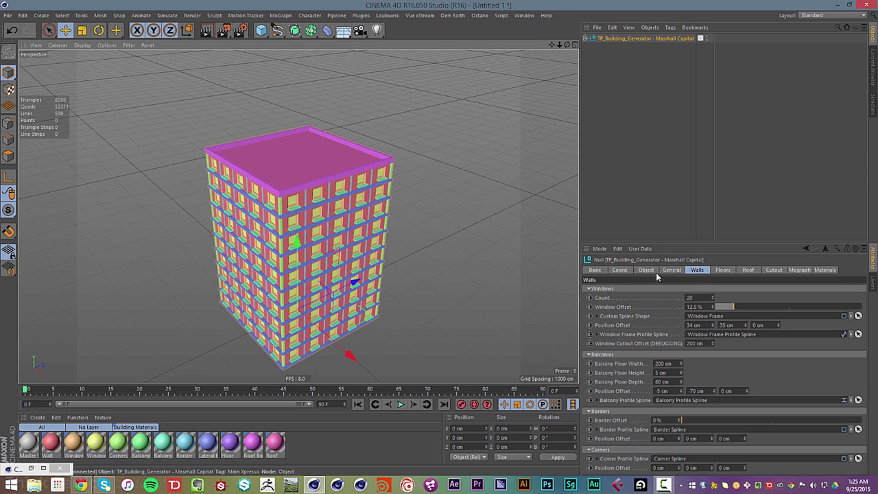
- Switch off the Roof Border and Roof parts in the building's general settings
click(666, 270)
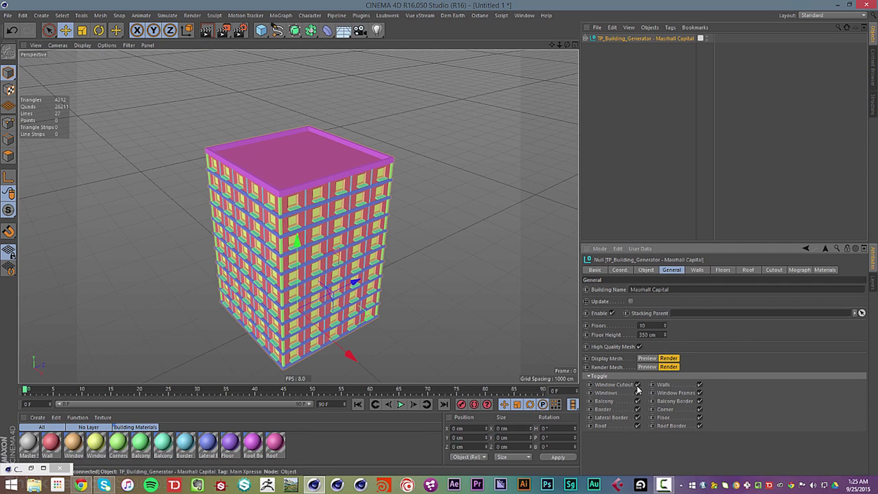
click(699, 425)
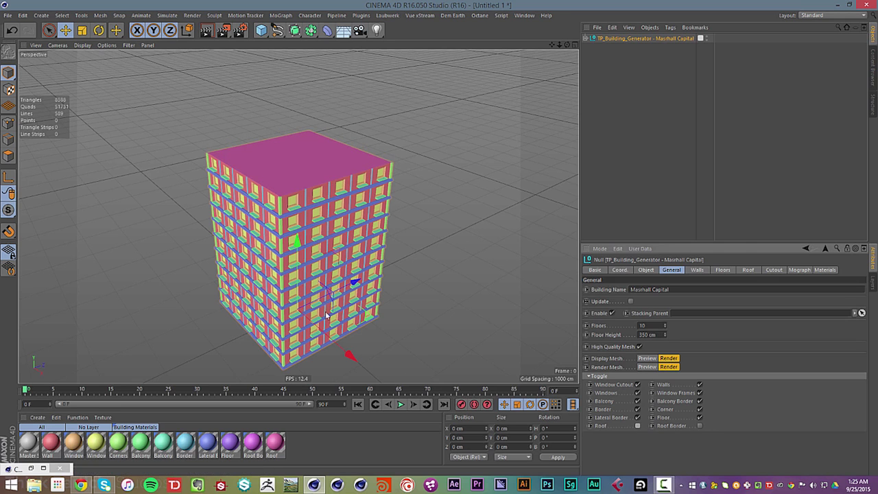
click(637, 425)
- Examine the roofless building's top-floor walls, windows and corners up close from inside and outside
alt+drag(287, 267, 288, 220)
alt+right_drag(300, 229, 427, 221)
alt+drag(288, 232, 311, 152)
alt+right_drag(400, 111, 490, 116)
alt+drag(326, 86, 392, 58)
alt+right_drag(329, 88, 363, 87)
alt+drag(363, 88, 158, 119)
alt+right_drag(158, 118, 96, 130)
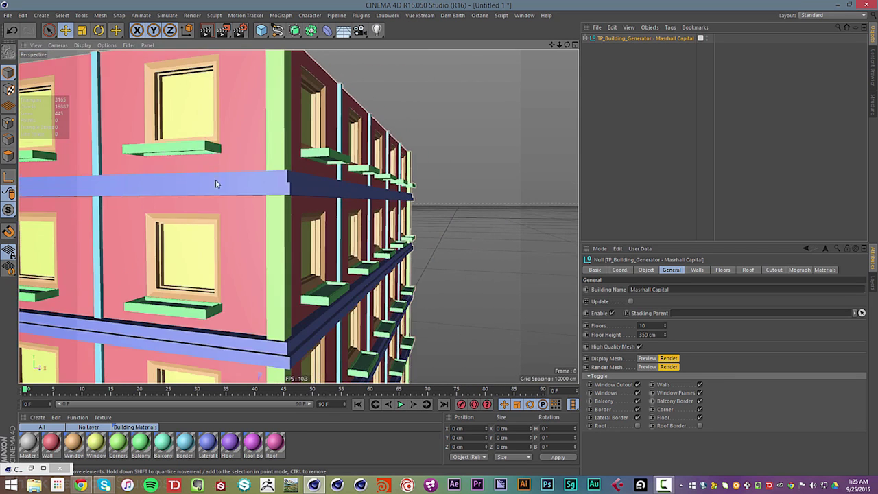
alt+drag(169, 197, 191, 191)
alt+right_drag(191, 191, 61, 206)
alt+drag(215, 197, 237, 195)
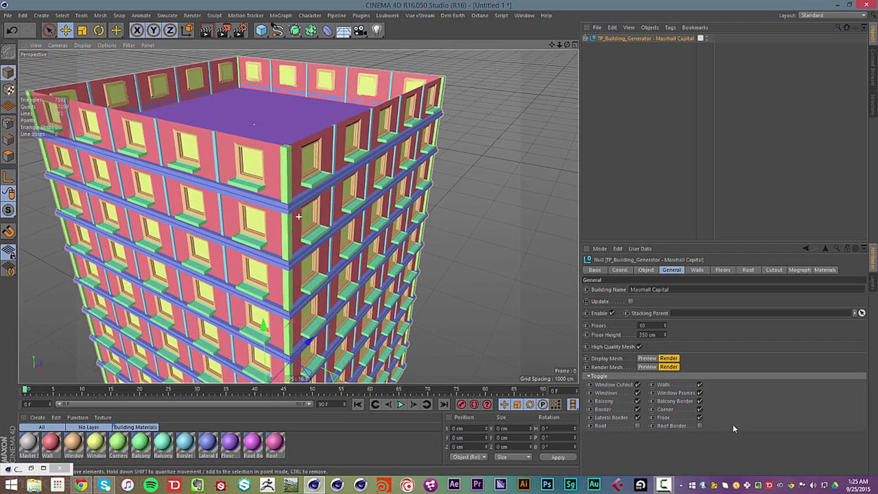
- Switch the building's Roof and Roof Border back on, deselect the building and view it as a whole
click(637, 425)
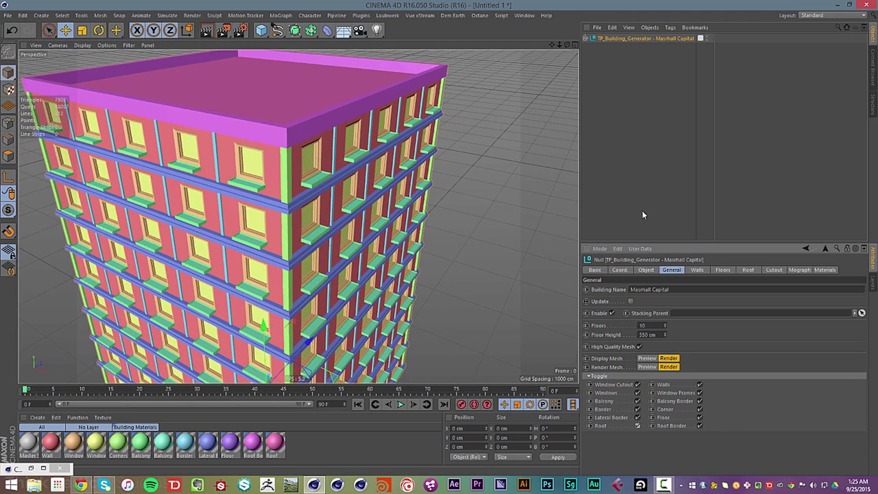
click(558, 153)
alt+drag(338, 244, 212, 270)
alt+right_drag(212, 270, 165, 273)
alt+middle_drag(260, 251, 268, 181)
mouse_move(268, 180)
alt+mouse_down()
mouse_move(267, 206)
mouse_move(273, 166)
mouse_move(259, 191)
alt+mouse_up()
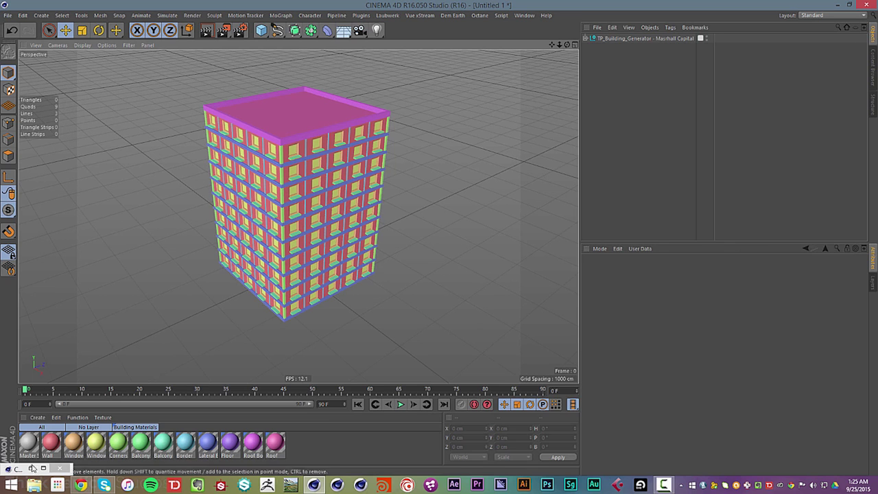
- Close the project without saving and load the TP_Building preset from the Think Particle - Building Generator 1.1 library
key(ctrl+F4)
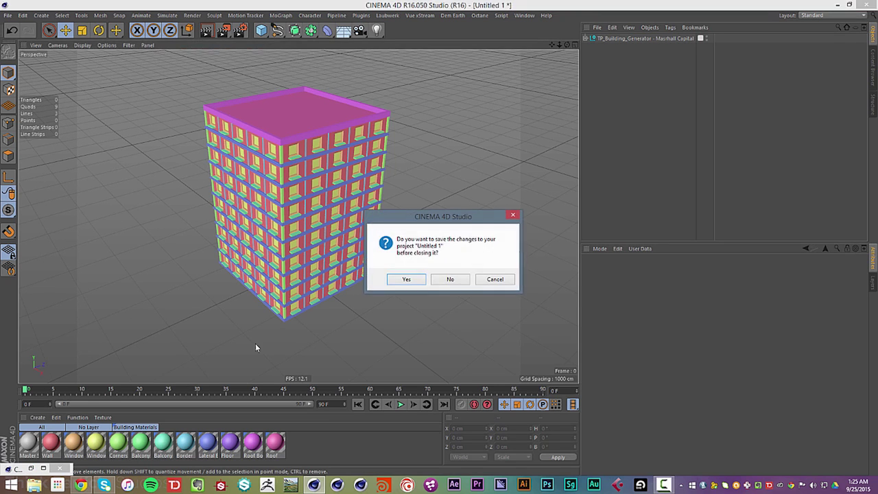
click(439, 279)
click(32, 468)
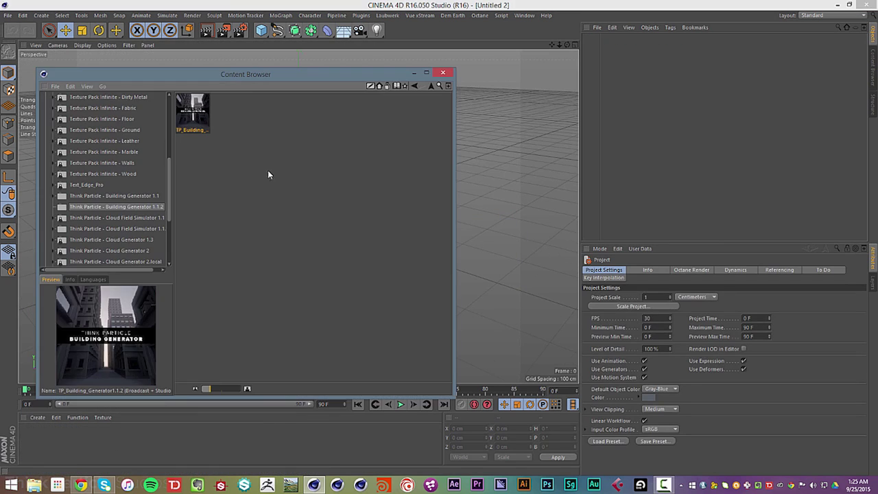
click(126, 197)
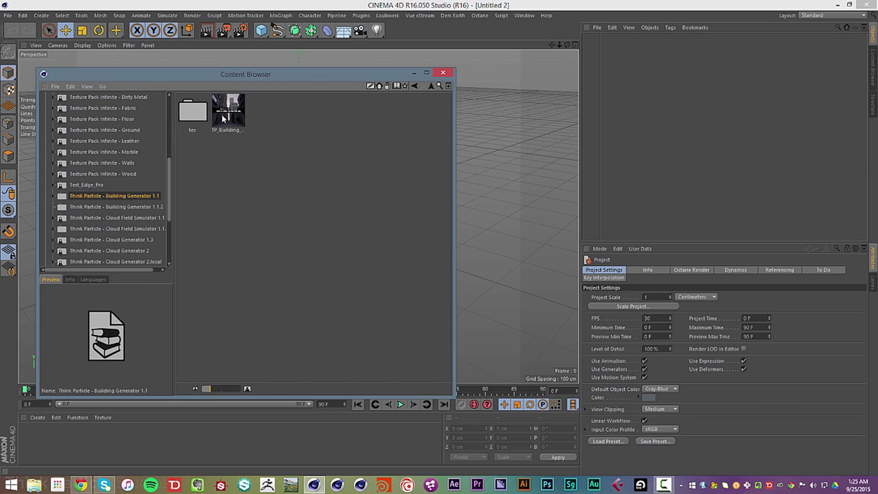
double_click(228, 113)
click(414, 72)
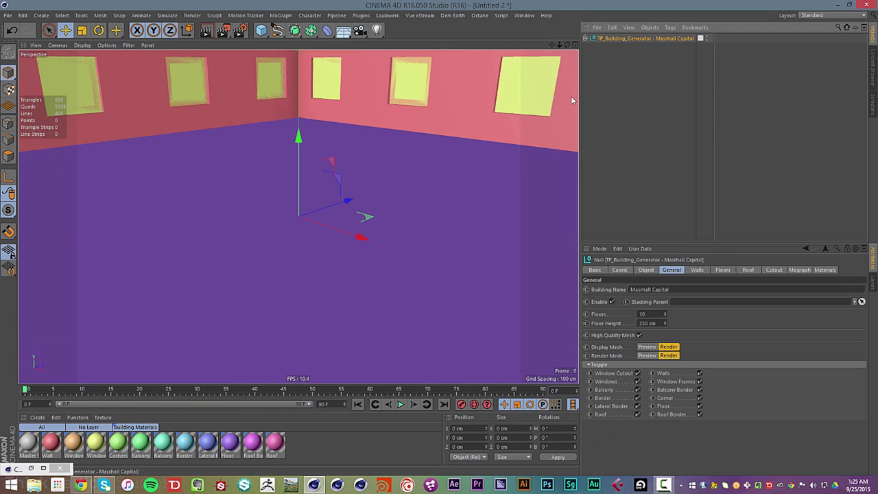
- View the whole version 1.1 building and check its wall and general settings
alt+right_drag(288, 224, 148, 227)
alt+middle_drag(348, 146, 312, 216)
alt+drag(307, 227, 267, 281)
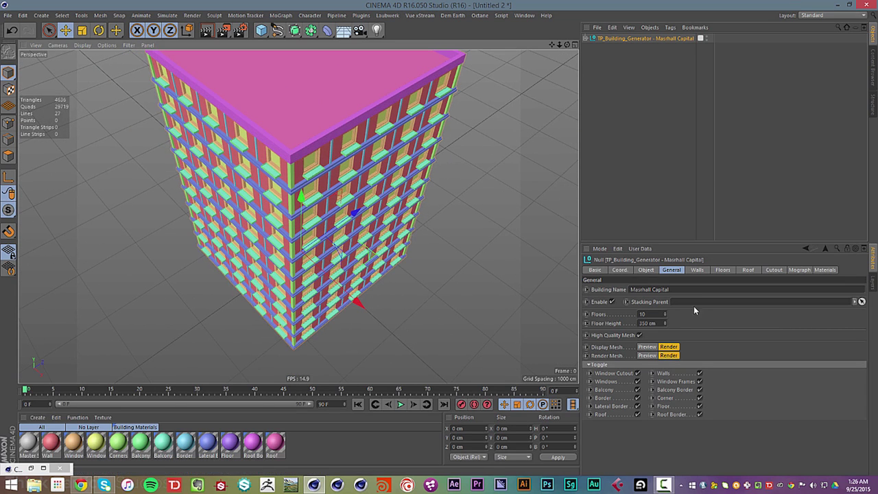
click(694, 270)
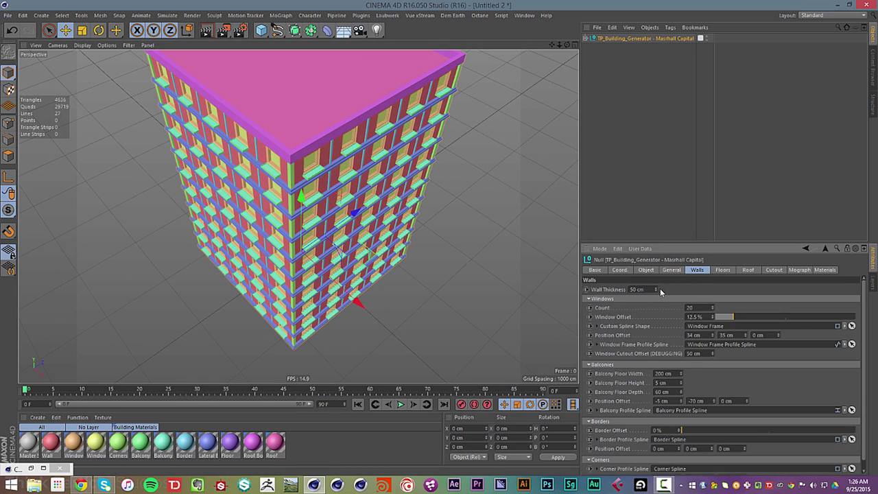
click(672, 270)
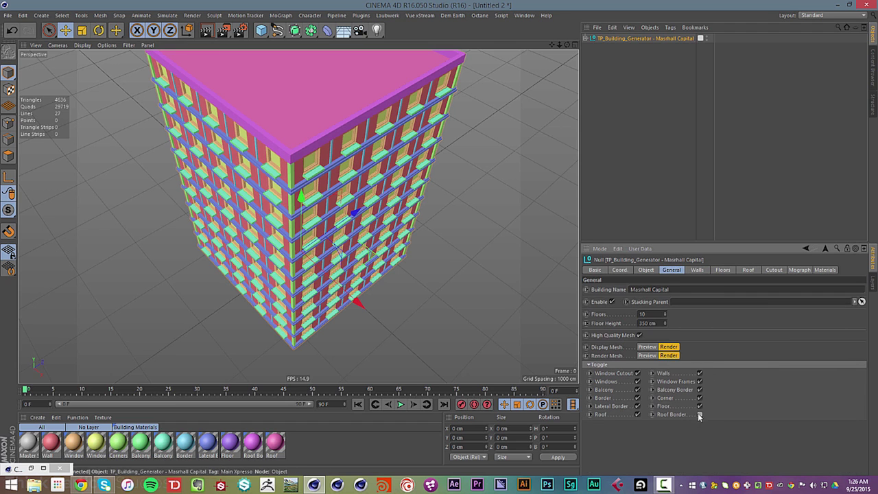
- Switch off the Roof Border and Roof of the version 1.1 building to expose the inner side of its walls
click(699, 415)
click(637, 414)
alt+drag(343, 205, 338, 121)
alt+middle_drag(376, 108, 352, 193)
alt+right_drag(301, 205, 439, 180)
alt+drag(290, 226, 473, 226)
- Set the building's Wall Thickness to 5 cm
click(697, 269)
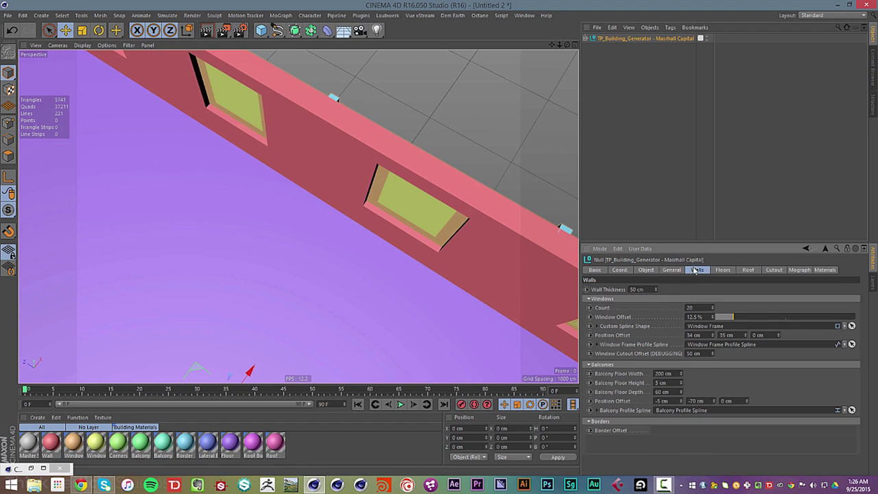
drag(656, 289, 659, 285)
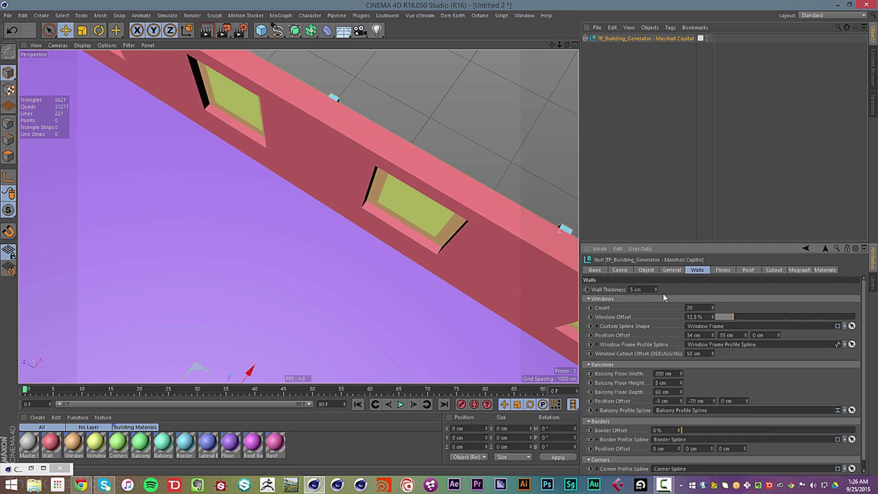
key(Return)
- Set the Wall Thickness to 500 cm and inspect the walls around the top floor
text(0)
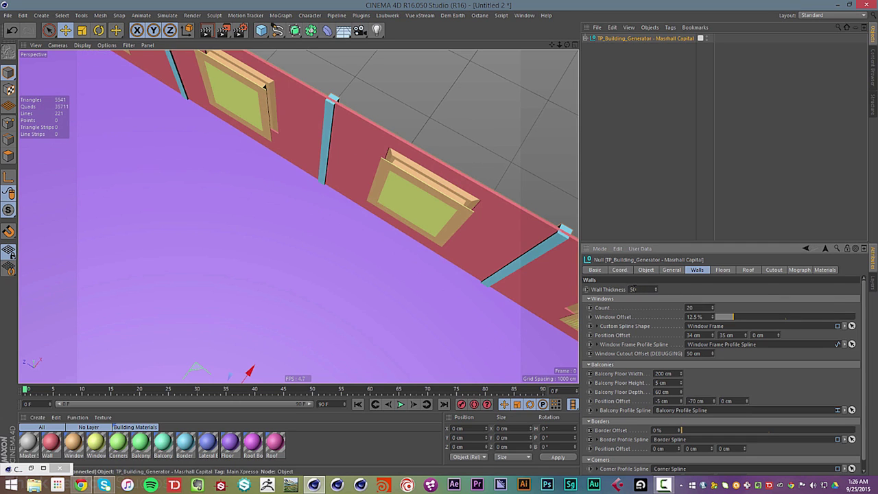
key(Return)
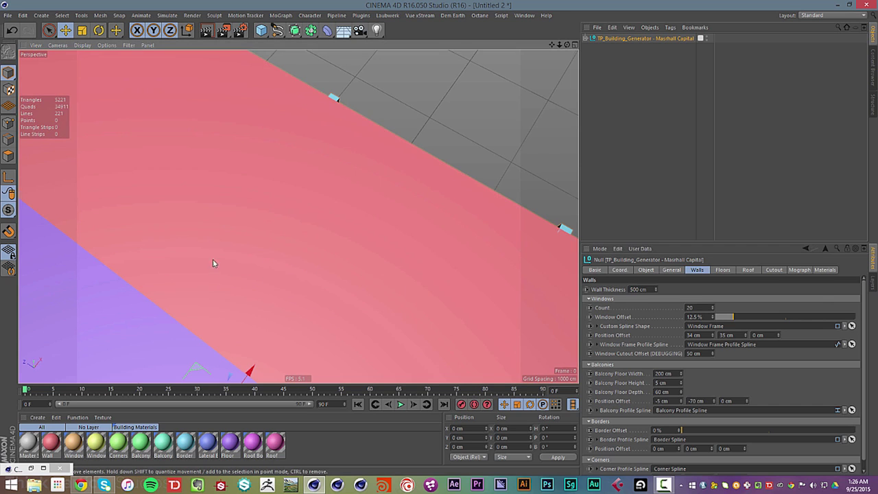
scroll(164, 266, down, 5)
alt+middle_drag(276, 245, 288, 243)
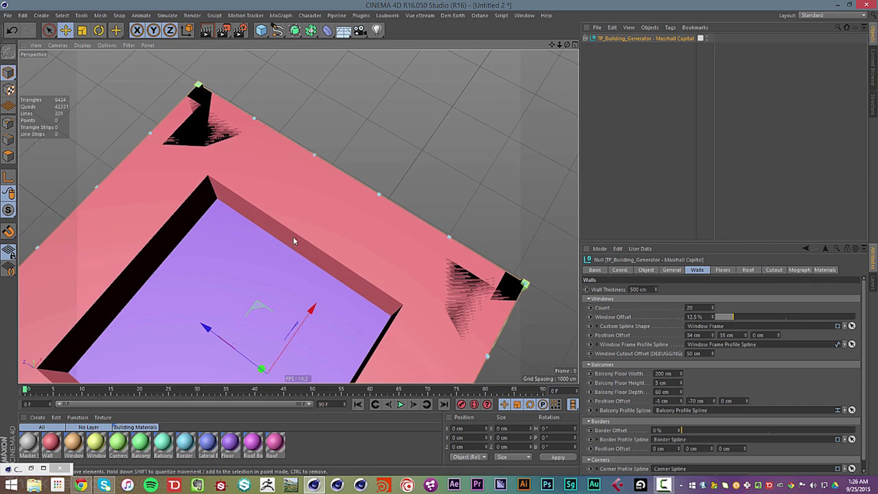
- Reduce the Wall Thickness to 1 cm
drag(636, 289, 624, 303)
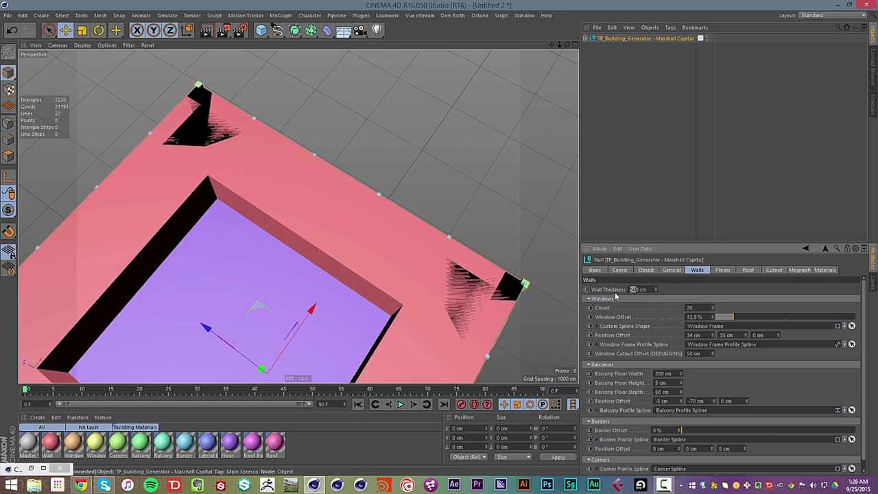
right_click(613, 292)
click(636, 359)
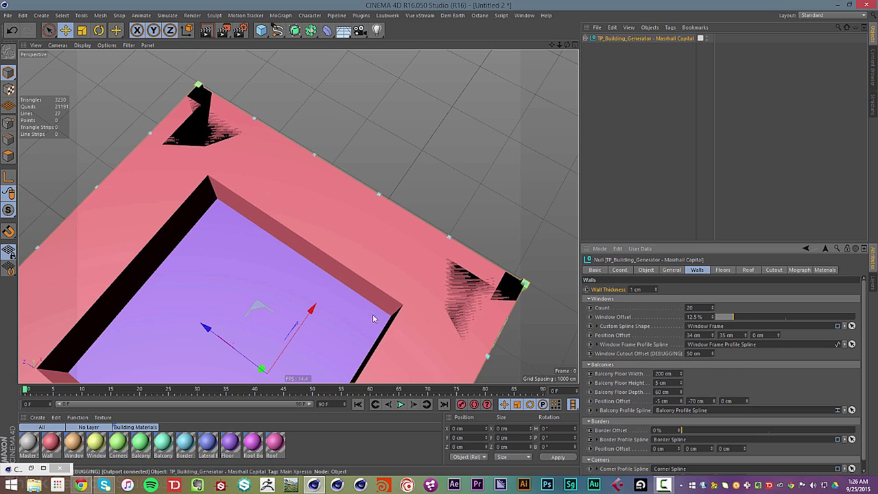
- Restore the building's Wall Thickness to 50 cm
click(664, 271)
click(697, 269)
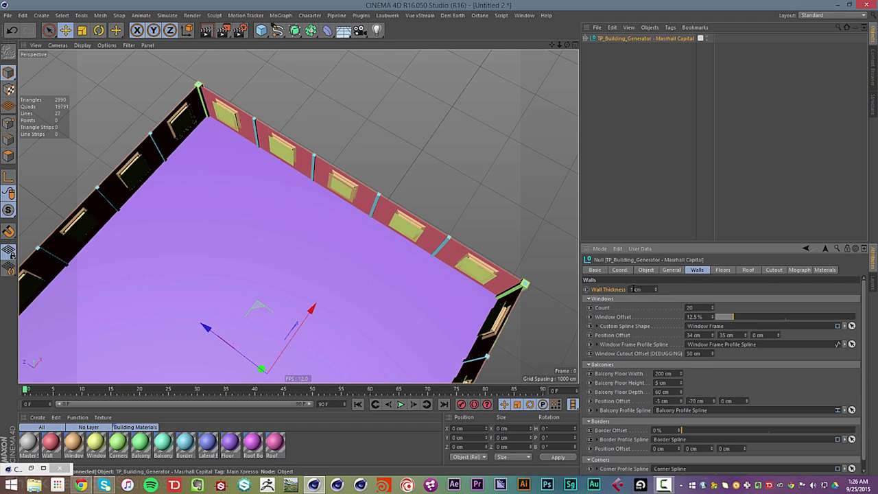
key(Return)
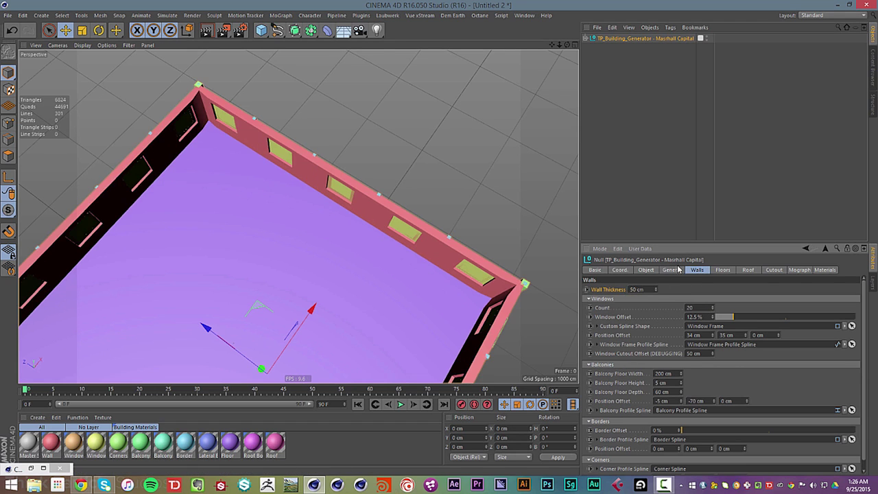
- Enable the building's Roof and Roof Border again and inspect the whole building from outside
click(671, 269)
click(637, 414)
click(699, 415)
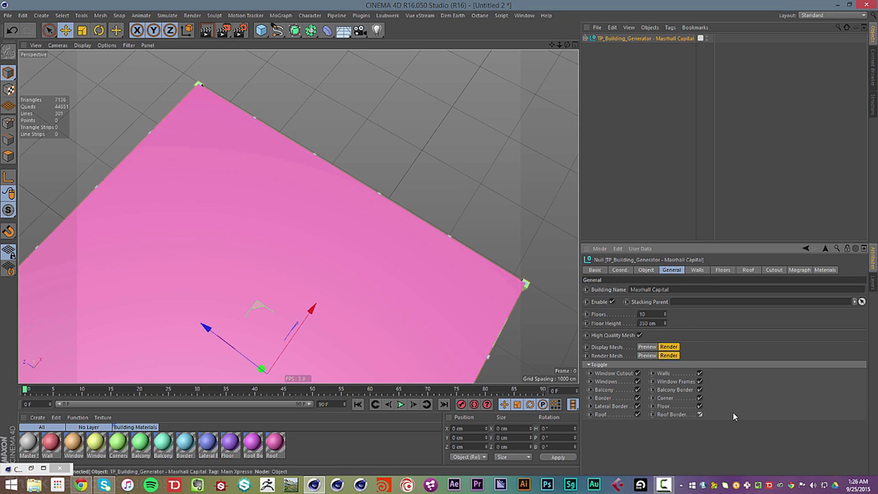
alt+drag(327, 286, 184, 215)
alt+right_drag(237, 204, 232, 279)
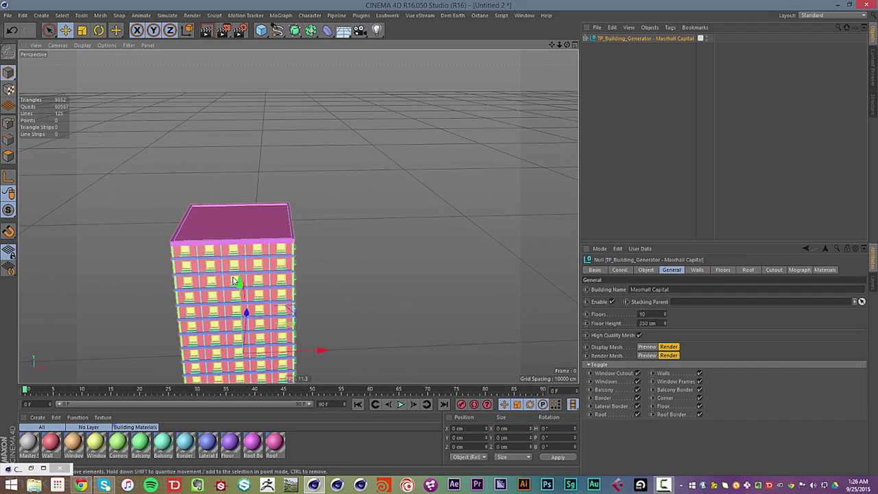
alt+middle_drag(232, 280, 308, 241)
alt+drag(298, 216, 306, 249)
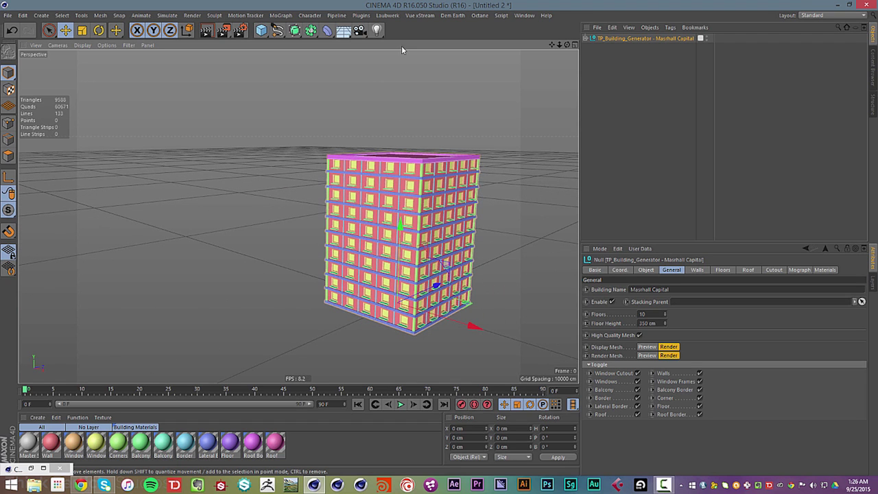
alt+drag(379, 251, 398, 258)
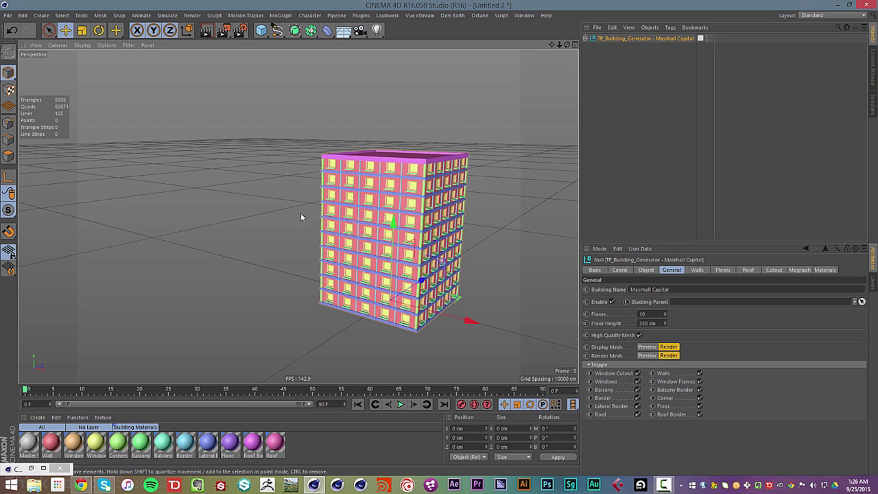
- Browse the Content Browser presets to the Think Particle Building Generator 1.1 and 1.1.2 folders
click(873, 67)
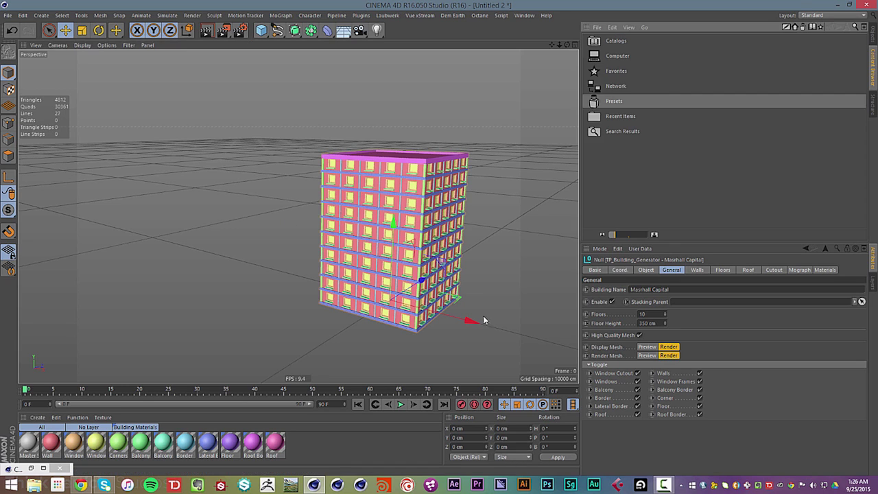
click(803, 28)
scroll(721, 147, down, 5)
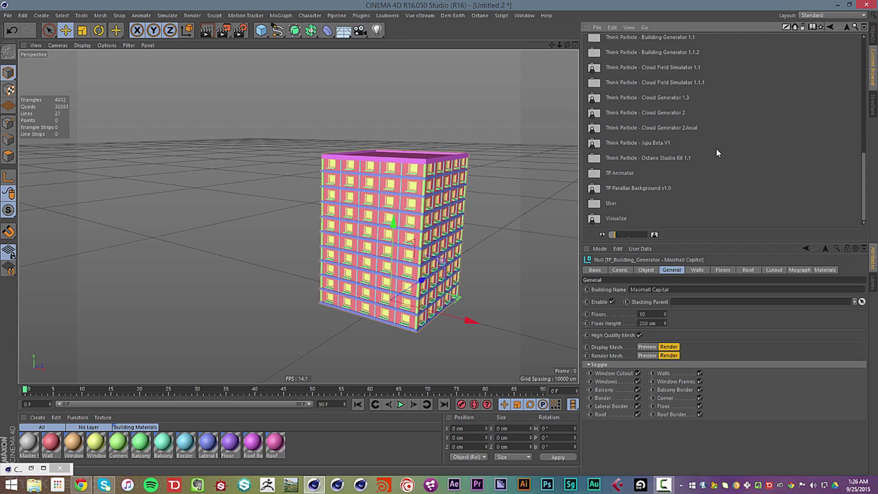